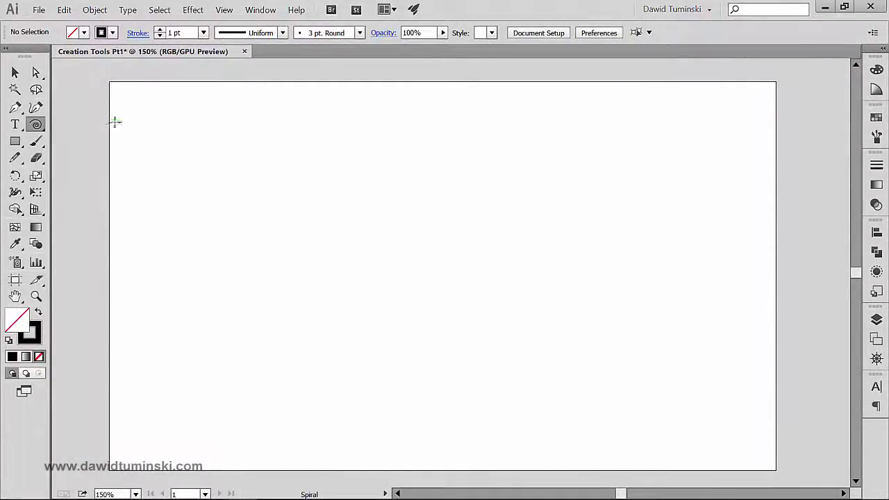
Select the Rectangular Grid Tool from the Line Segment tool flyout.
left_click(41, 130)
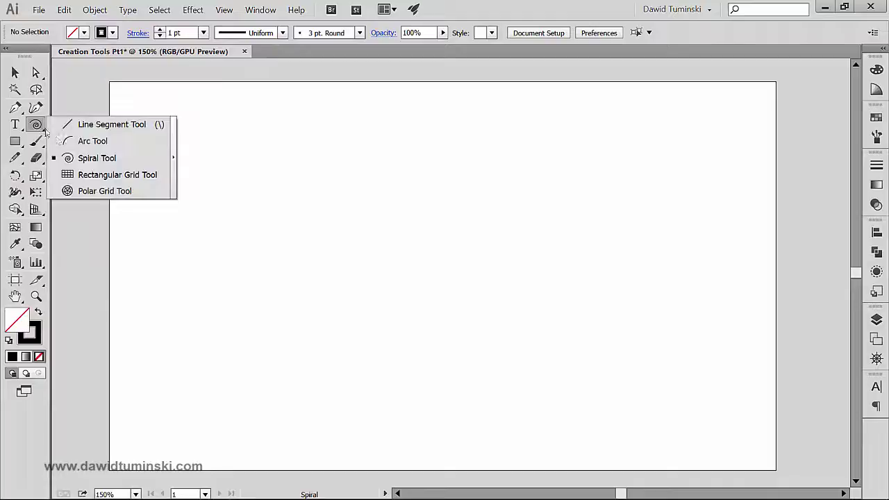
left_click(85, 175)
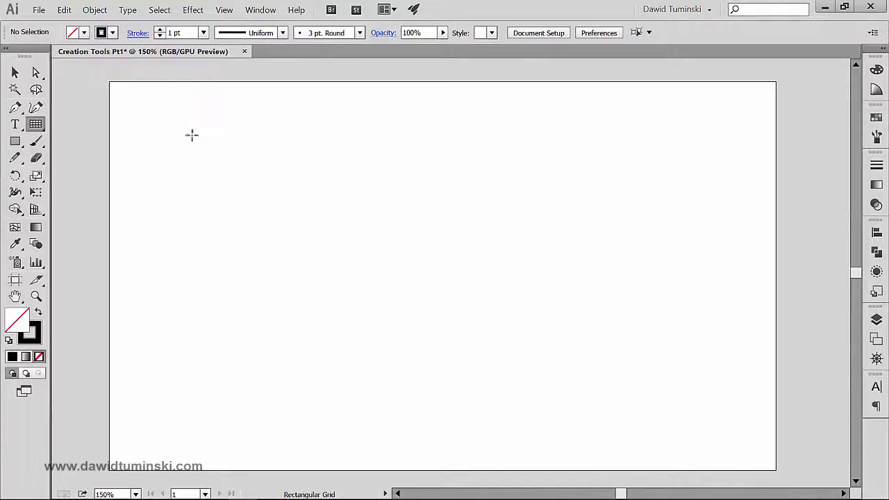
Drag out a grid across the artboard, using arrow keys to settle on 10 columns by 5 rows.
left_click_drag(186, 130, 662, 405)
key("Up")
key("Up")
key("Up")
key("Up")
key("Up")
key("Up")
key("Up")
key("Up")
key("Up")
key("Up")
key("Up")
key("Down")
key("Down")
key("Down")
key("Down")
key("Down")
key("Down")
key("Down")
key("Down")
key("Down")
key("Down")
key("Up")
key("Up")
key("Up")
key("Up")
key("Up")
key("Up")
key("Up")
key("Up")
key("Down")
key("Down")
key("Down")
key("Down")
key("Down")
key("Down")
key("Down")
key("Down")
key("Up")
key("Up")
key("Up")
key("Left")
key("Left")
key("Left")
key("Left")
key("Left")
key("Right")
key("Right")
key("Right")
key("Right")
key("Right")
key("Right")
key("Right")
key("Right")
key("Right")
key("Right")
key("Right")
key("Right")
key("Right")
key("Right")
key("Right")
key("Right")
key("Right")
key("Right")
key("Left")
key("Left")
key("Left")
key("Left")
key("Left")
key("Left")
key("Up")
key("Up")
key("Up")
key("Down")
key("Down")
key("Down")
key("Down")
key("Up")
key("Down")
key("Up")
key("Up")
key("Down")
key("Down")
key("Left")
key("Right")
key("Right")
key("Left")
key("Left")
key("Left")
key("Left")
key("Left")
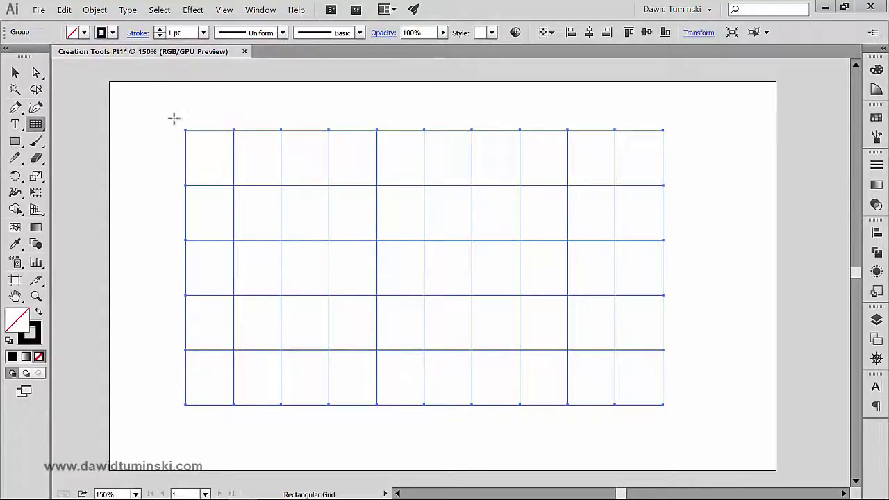
Move the 10-by-5 grid up and to the right, then select and delete it.
left_click_drag(221, 132, 312, 138)
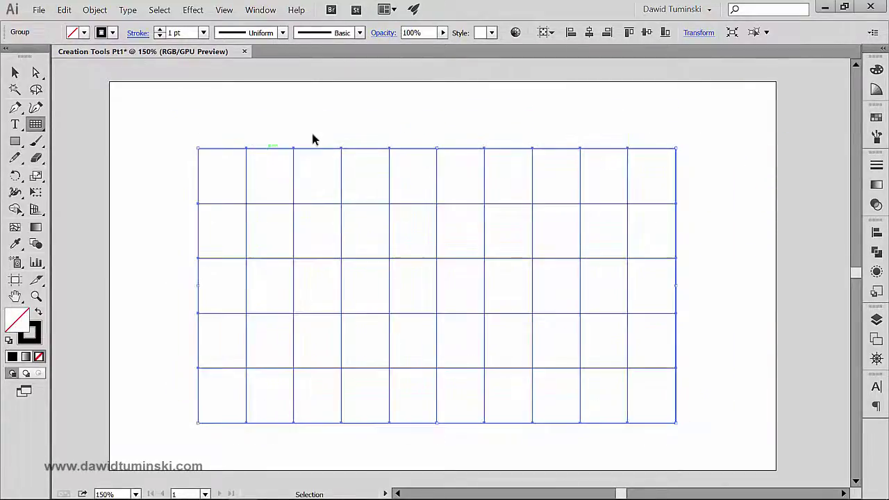
key("ctrl+shift+a")
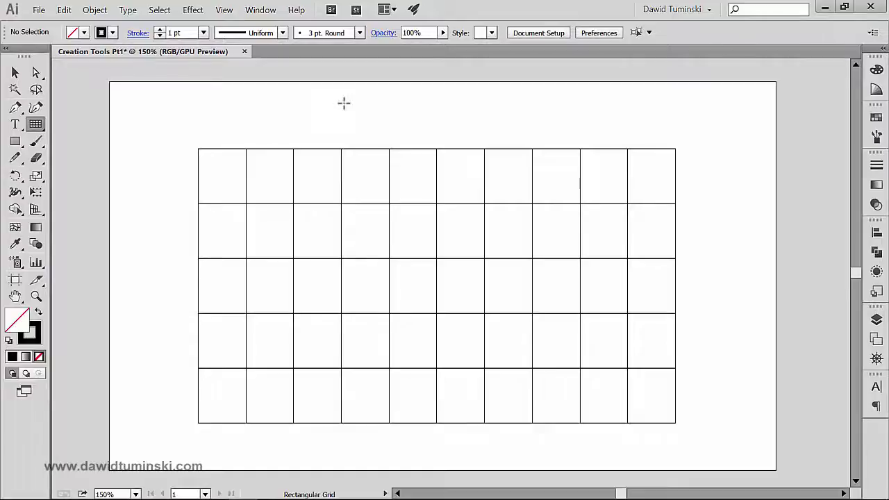
key("v")
left_click_drag(351, 149, 393, 184)
left_click(374, 124, "ctrl")
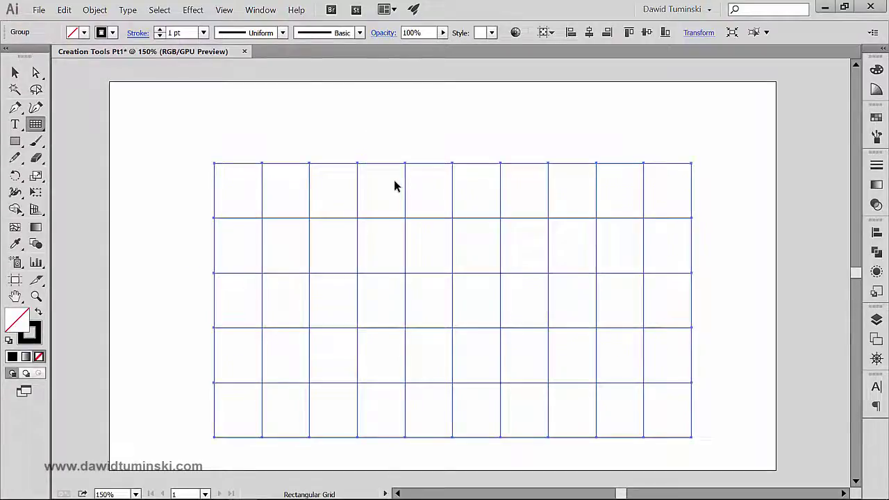
key("Delete")
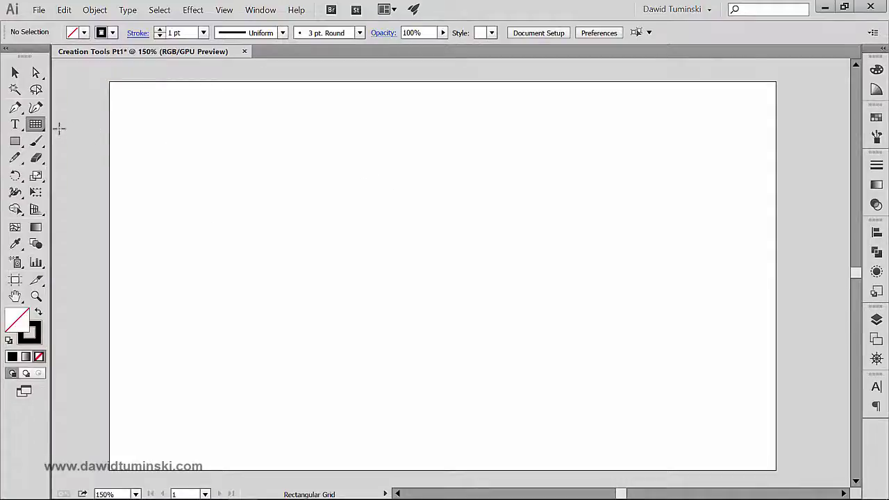
Create a 450 × 450 px grid with 10 horizontal and 15 vertical dividers.
left_click(395, 238)
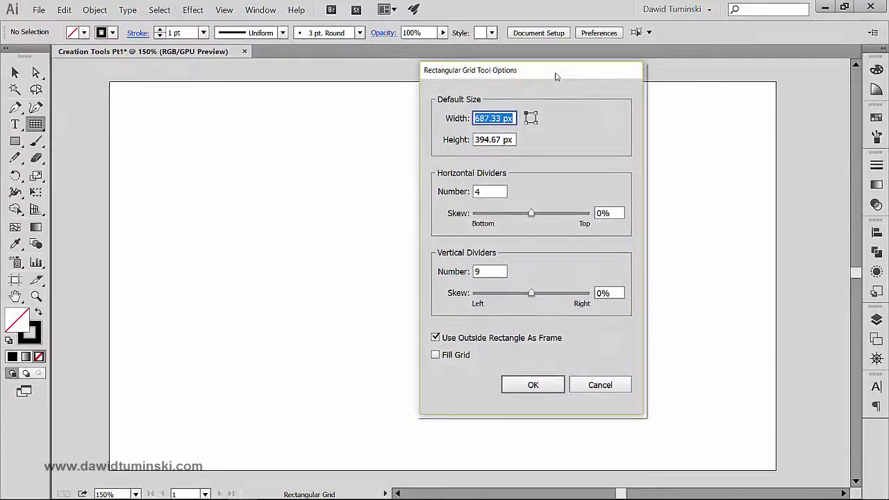
left_click_drag(538, 76, 627, 95)
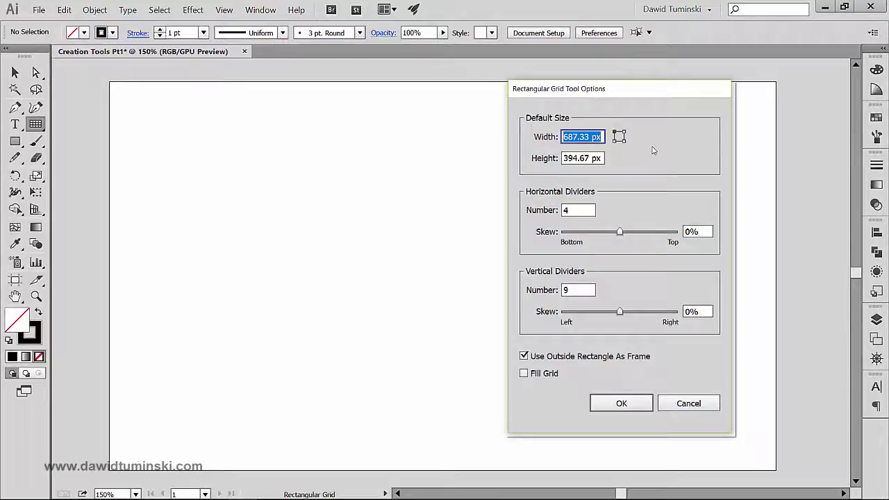
type("450")
key("Tab")
type("450")
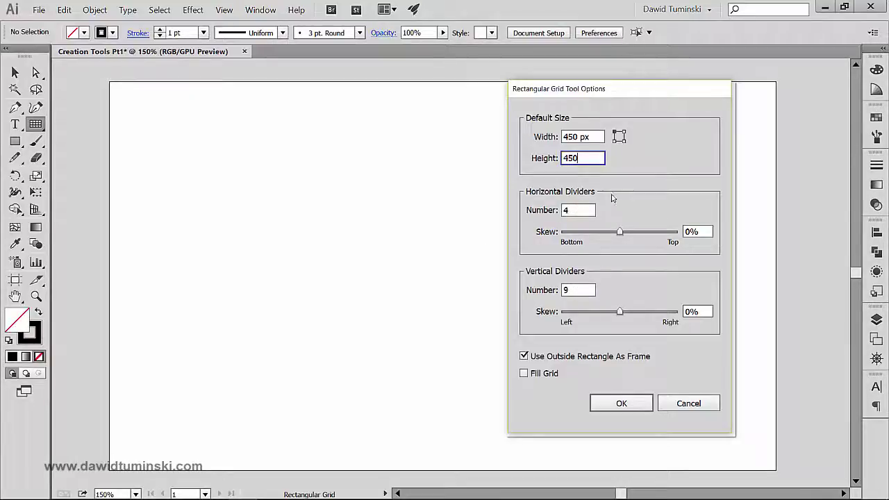
key("Tab")
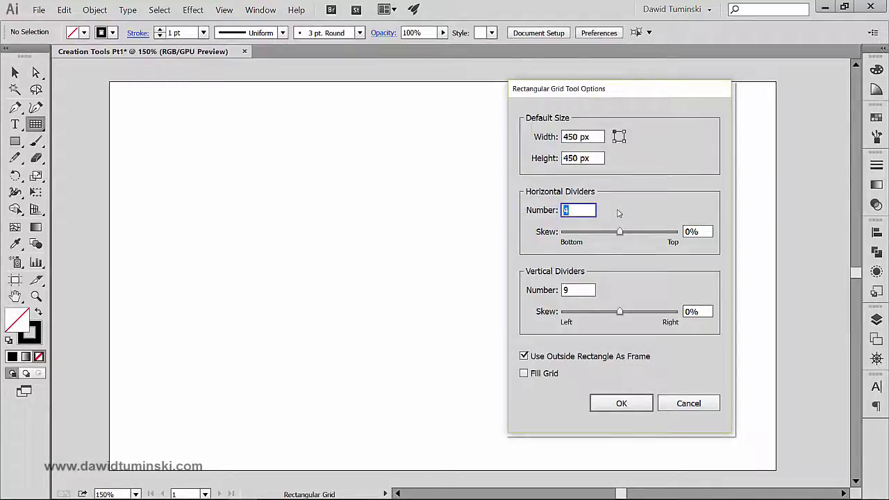
key("Tab")
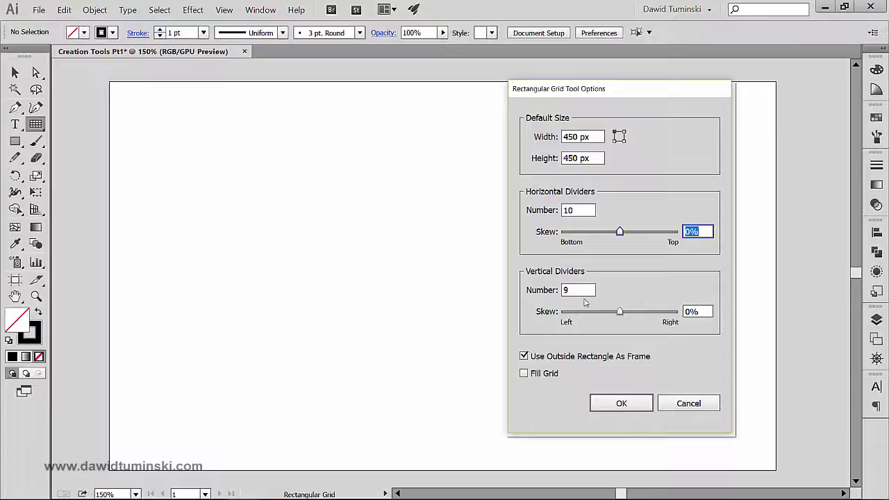
key("Tab")
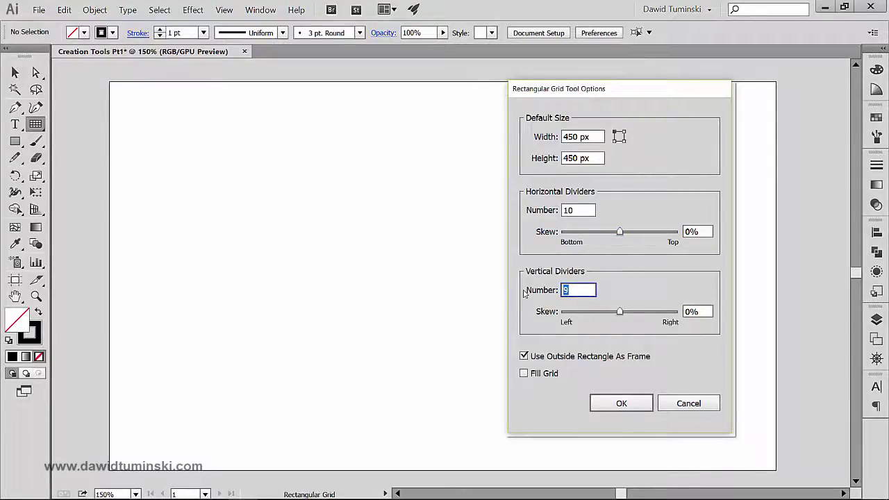
type("15")
left_click(621, 404)
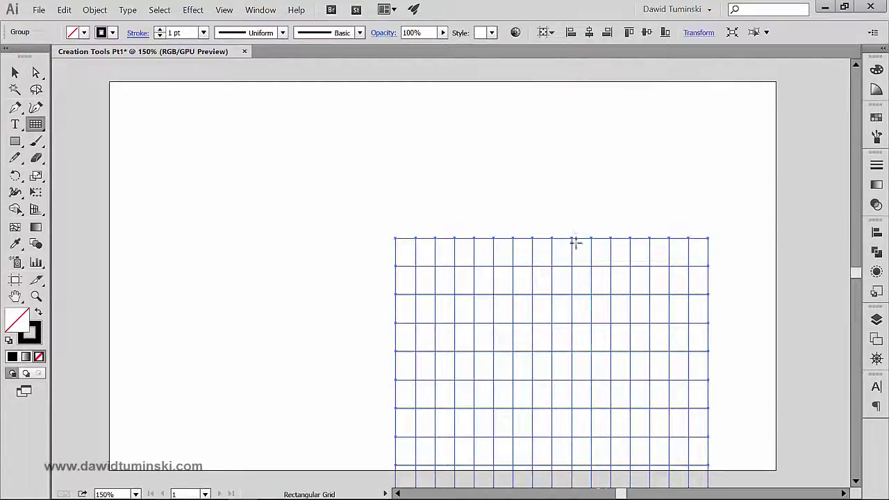
Move the 450 px grid up and left, then select and delete it.
left_click_drag(576, 243, 478, 129)
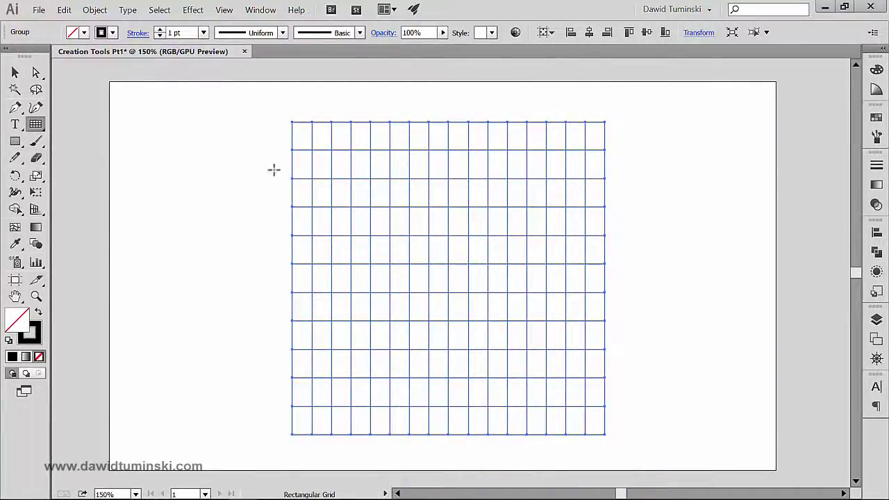
key("v")
left_click_drag(268, 111, 330, 182)
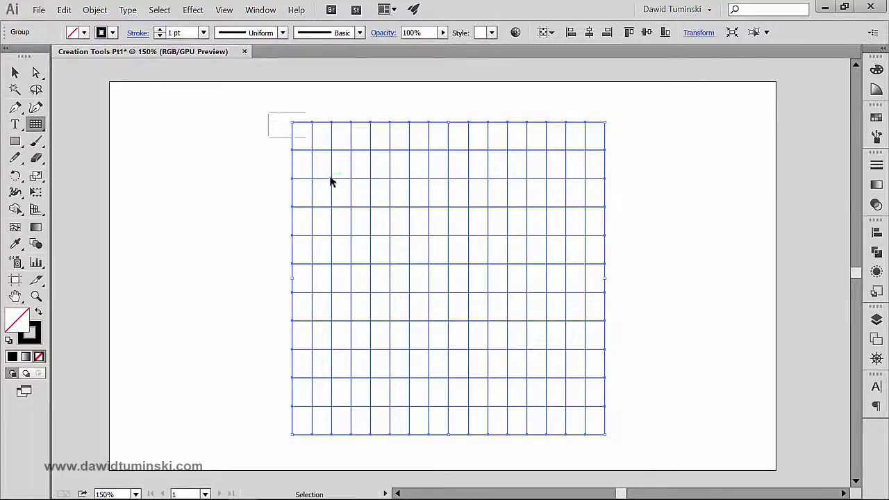
key("Delete")
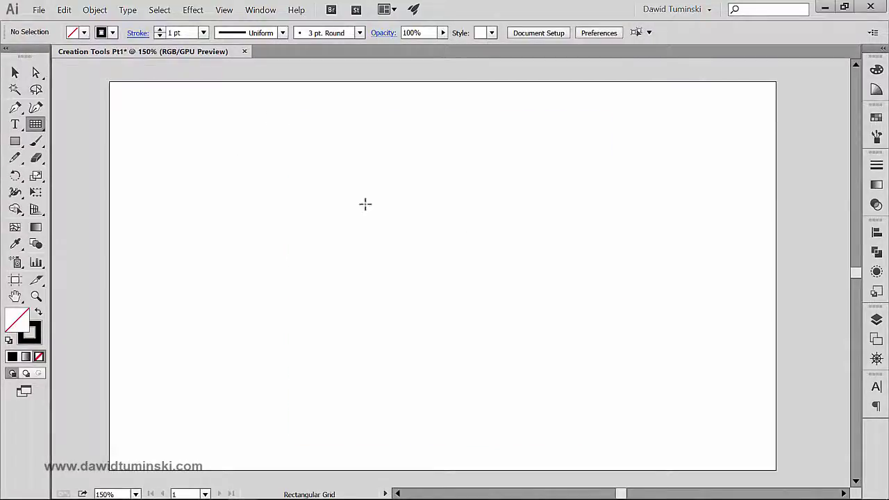
In the grid options, set 5 horizontal dividers with a -411% horizontal skew.
left_click(359, 193)
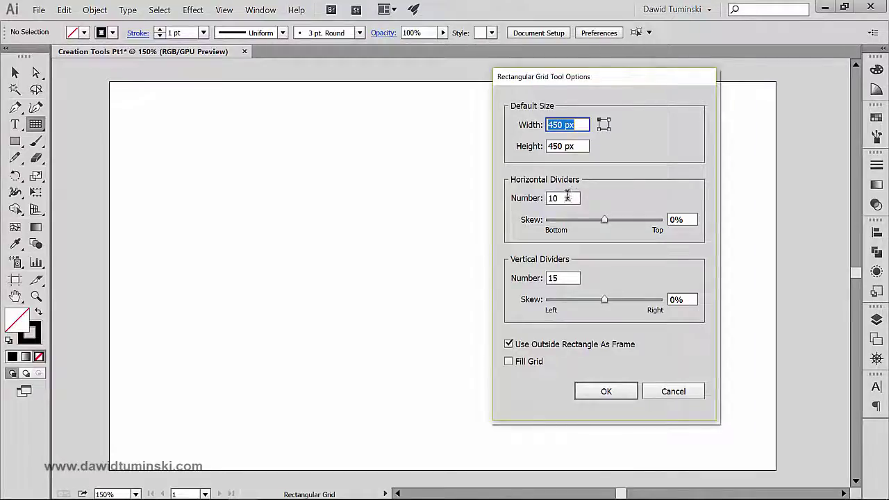
left_click_drag(568, 198, 511, 200)
type("1")
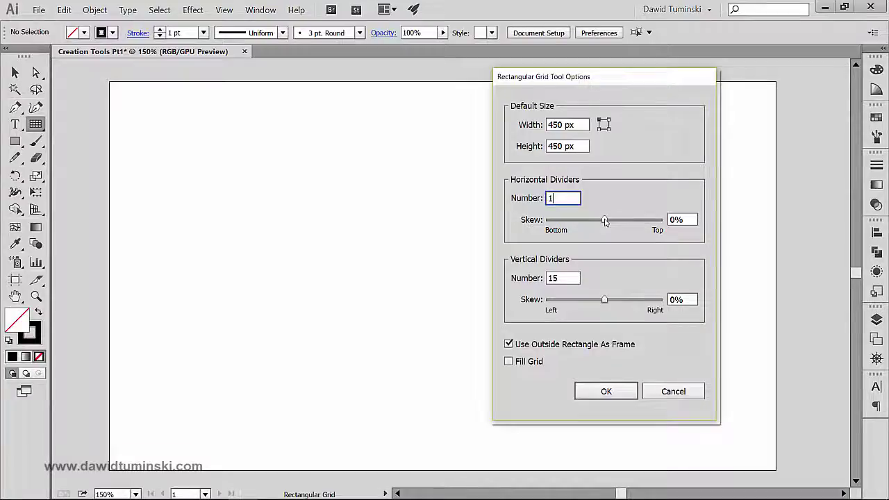
left_click_drag(605, 221, 560, 222)
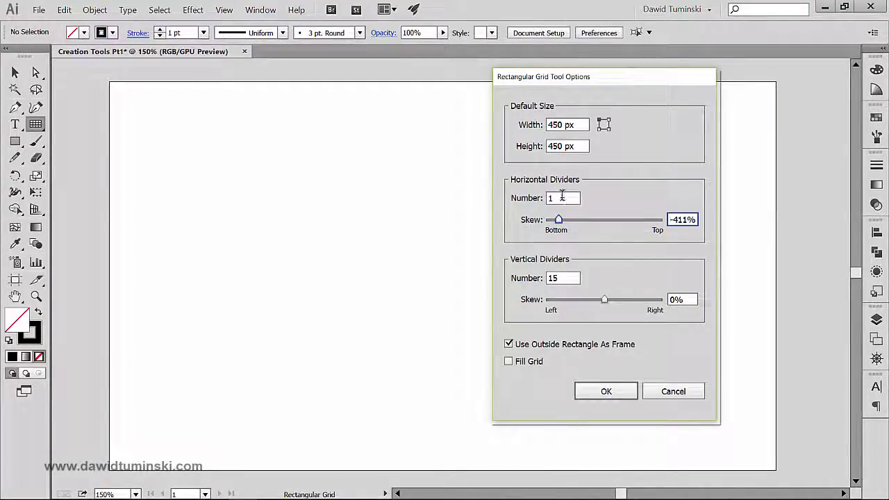
double_click(562, 198)
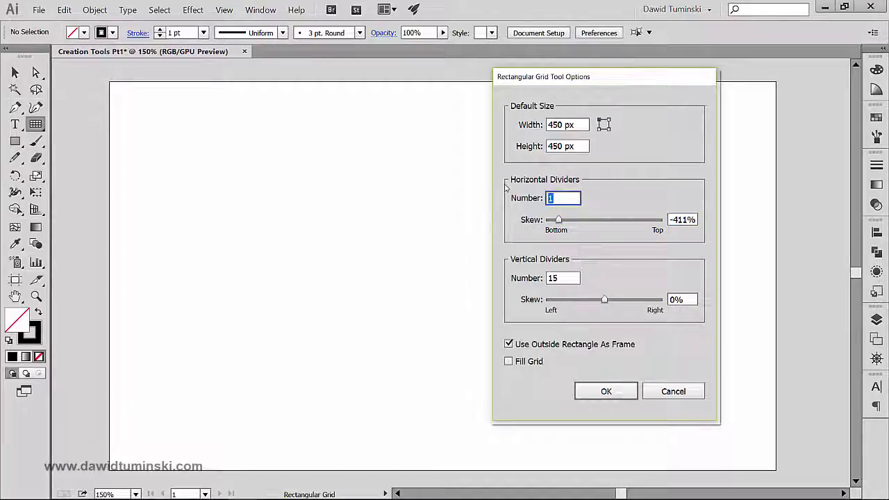
type("5")
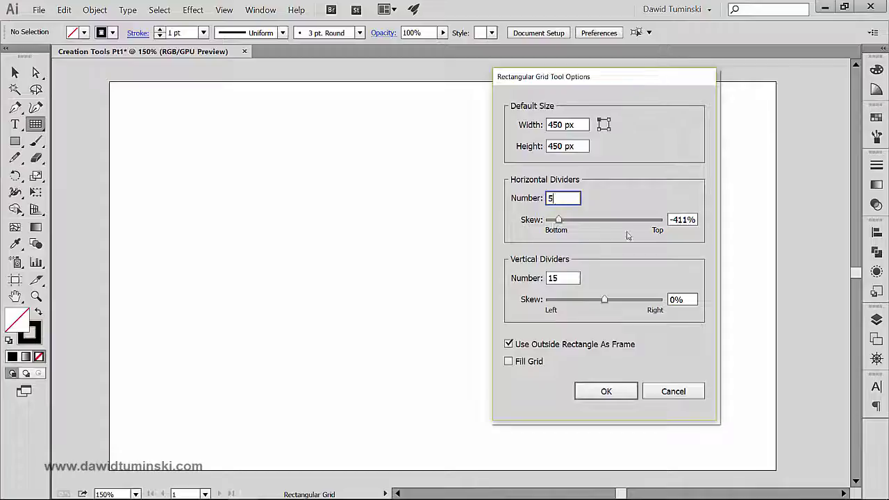
Create the skewed grid, move it up and left, then delete it.
left_click(602, 390)
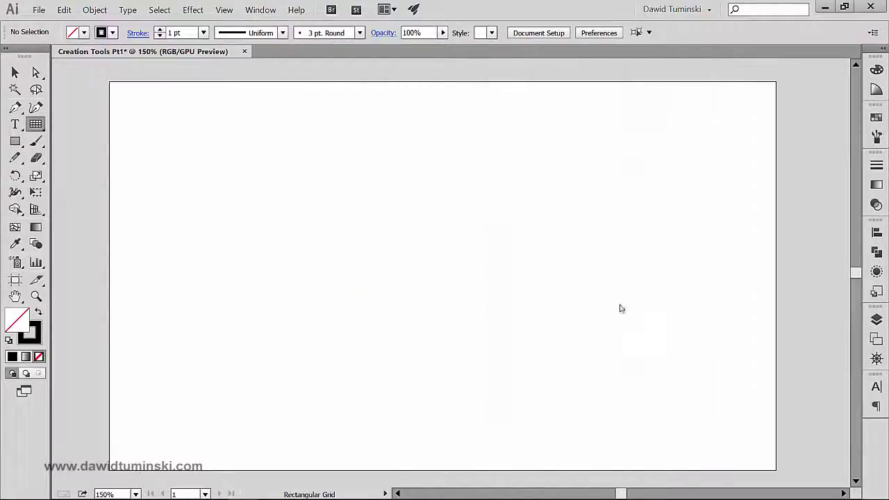
left_click_drag(596, 194, 546, 126)
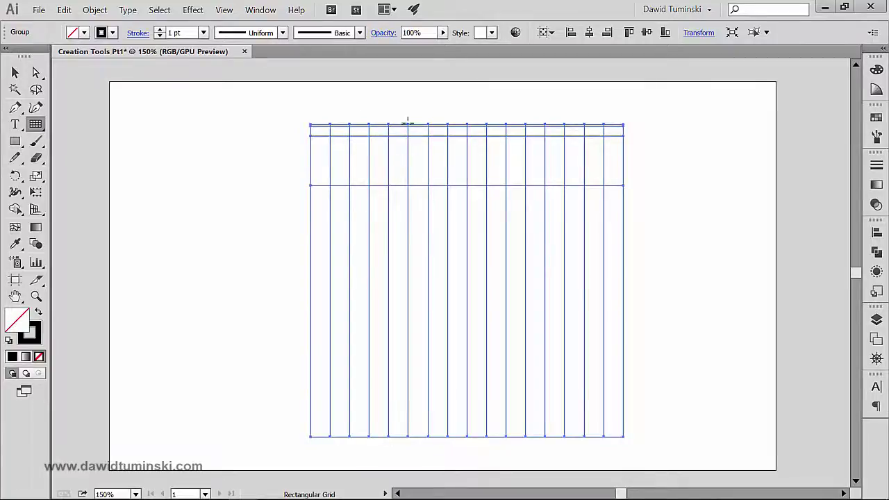
key("Delete")
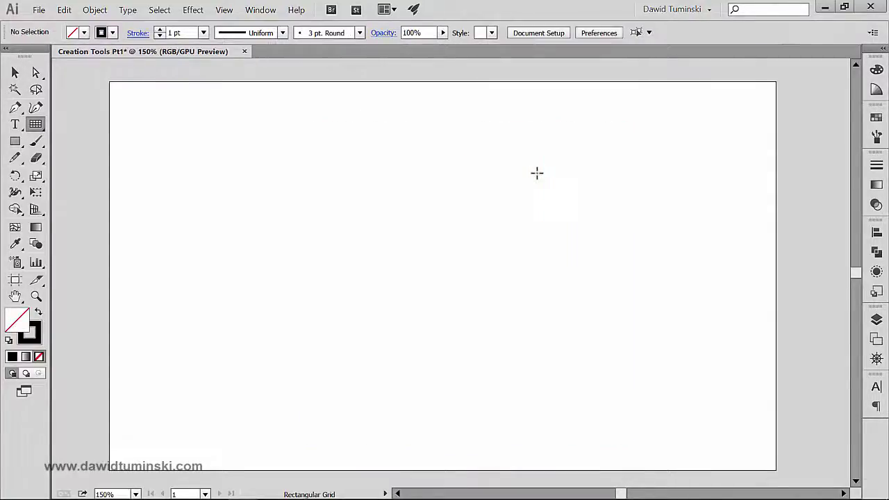
Create a grid with 1 horizontal and 15 vertical dividers and move it up-left.
left_click(415, 191)
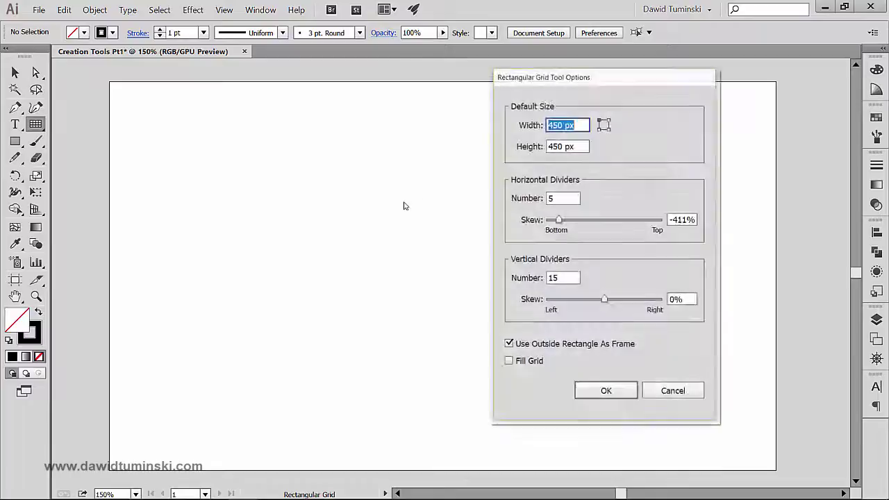
double_click(566, 198)
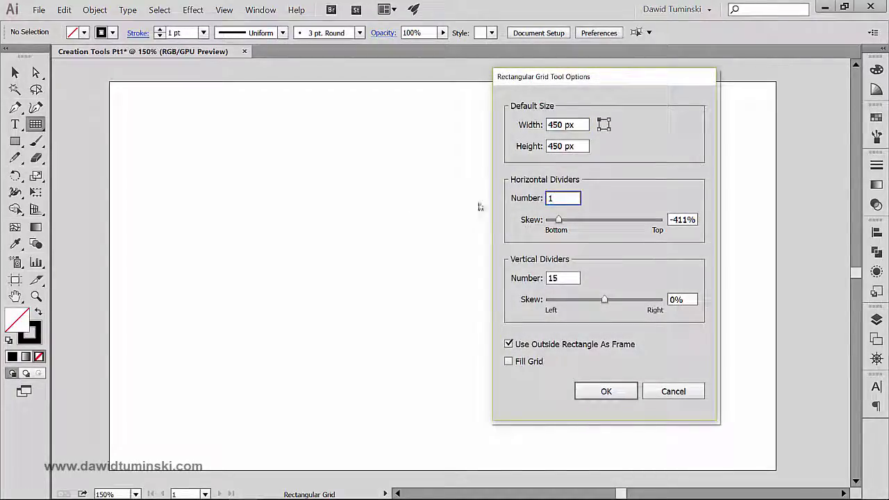
left_click(615, 393)
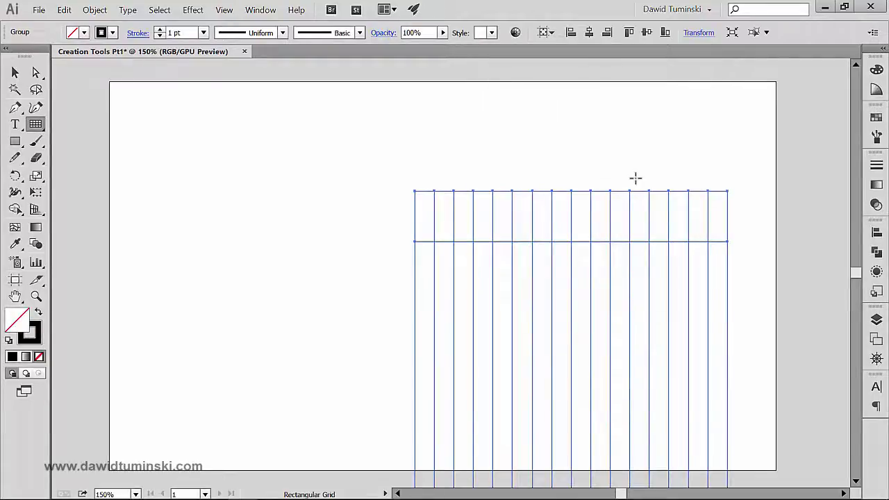
left_click_drag(632, 192, 517, 129)
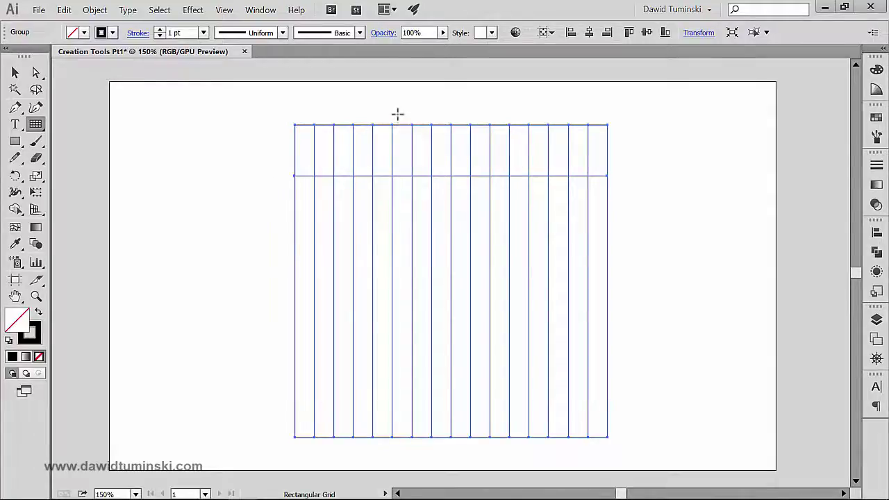
Resize the trial grid, undo to remove it, and bring up the grid options again.
key("ctrl")
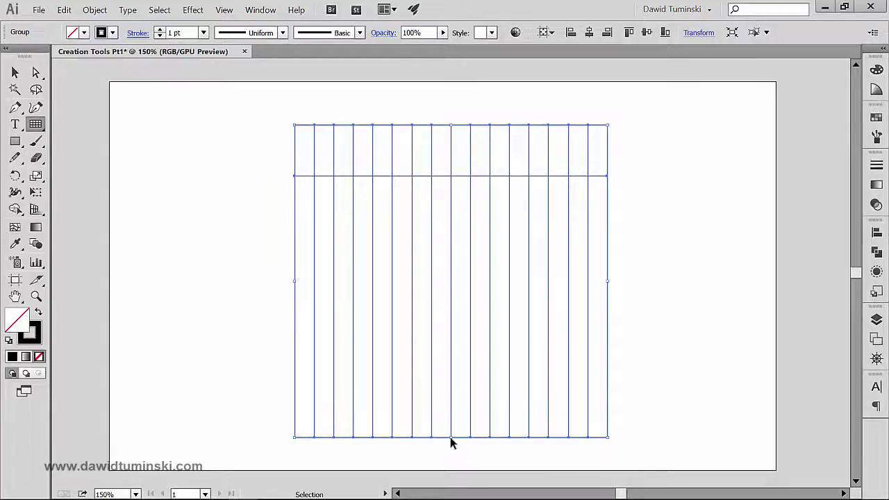
left_click_drag(451, 437, 470, 237)
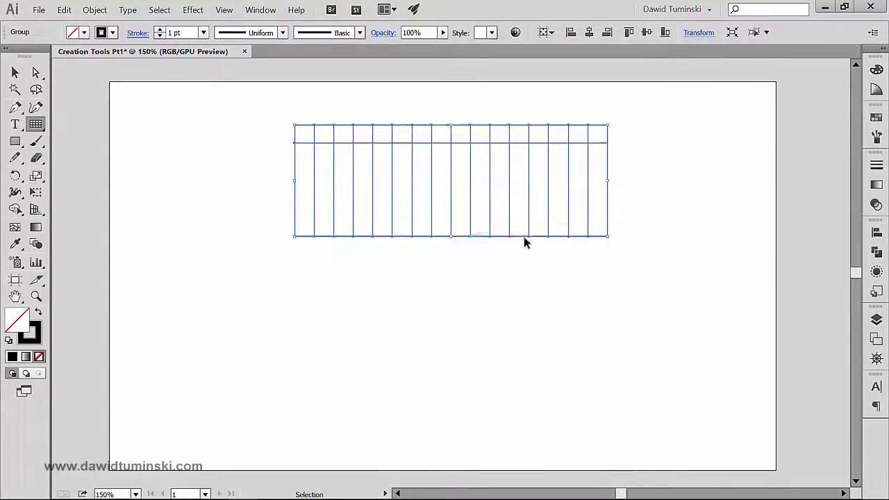
left_click_drag(609, 238, 750, 361)
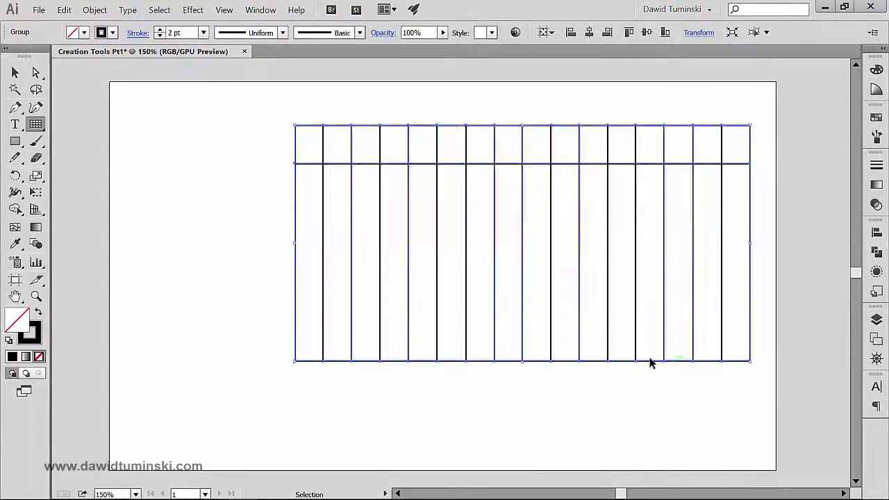
key("ctrl+z")
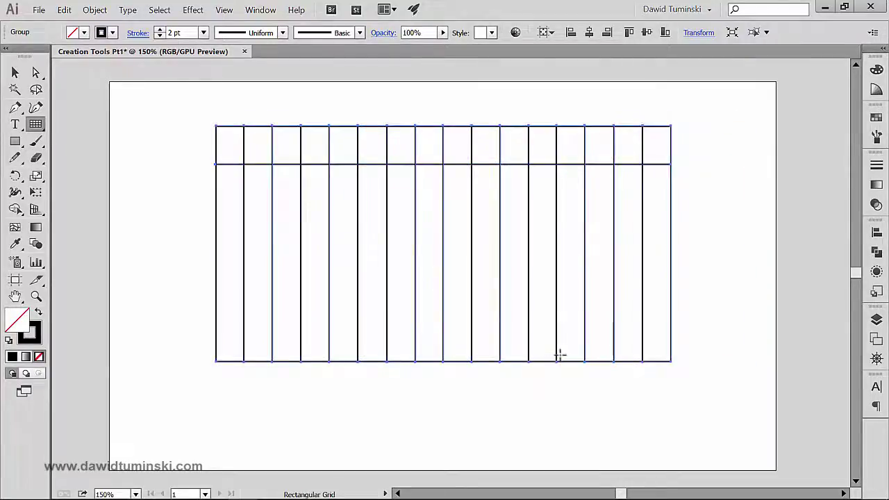
key("ctrl+z")
left_click(398, 231)
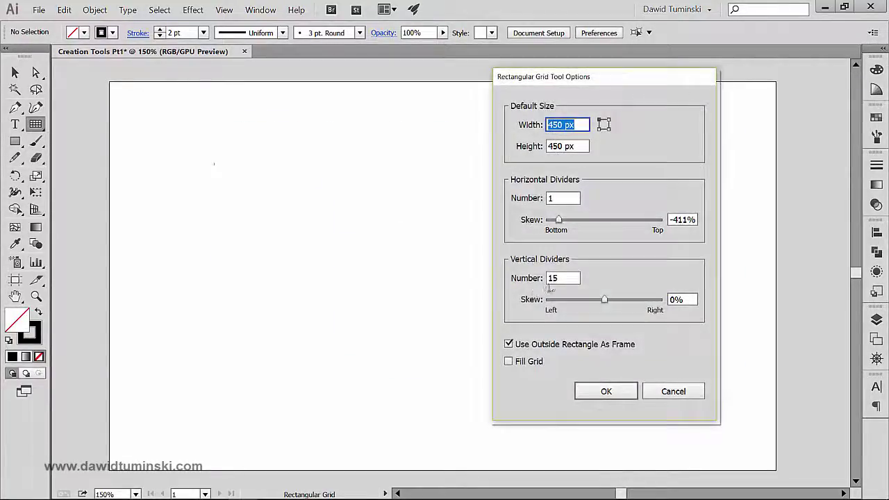
Create a grid with 10 unskewed horizontal dividers and vertical dividers skewed -361% left, moved up-left.
double_click(563, 198)
type("10")
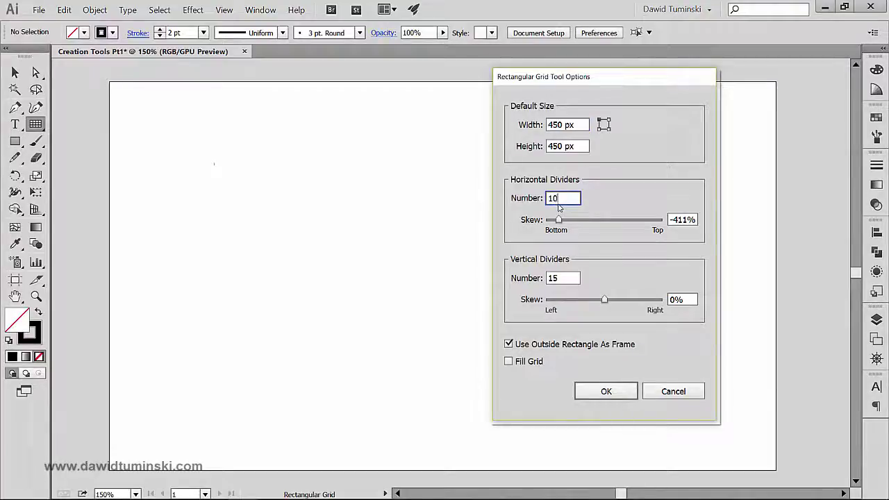
double_click(680, 219)
type("0")
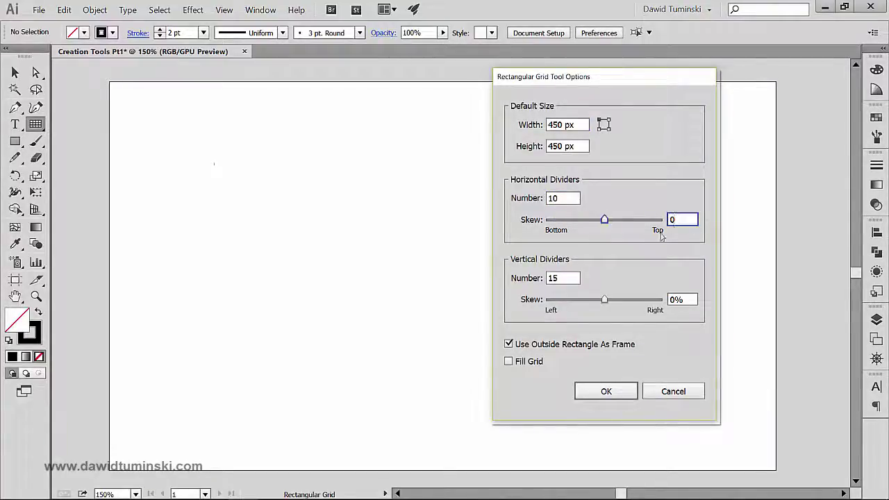
left_click_drag(605, 300, 560, 300)
left_click(606, 391)
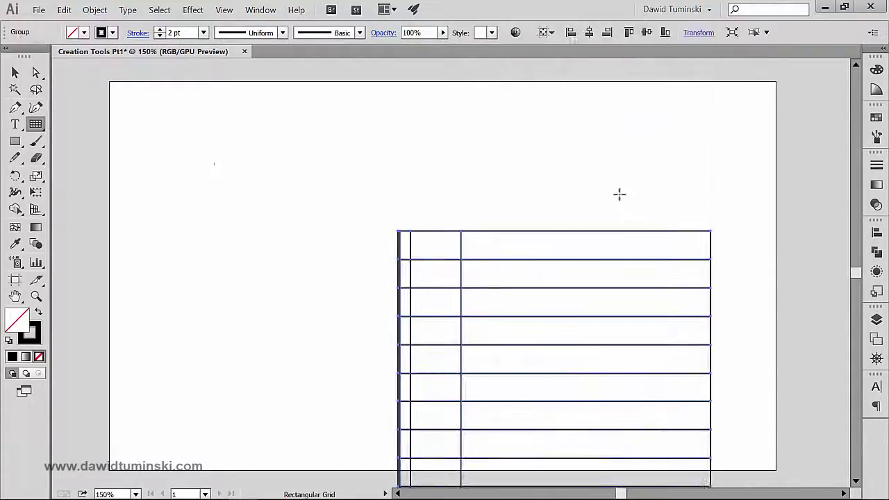
left_click_drag(576, 234, 538, 137)
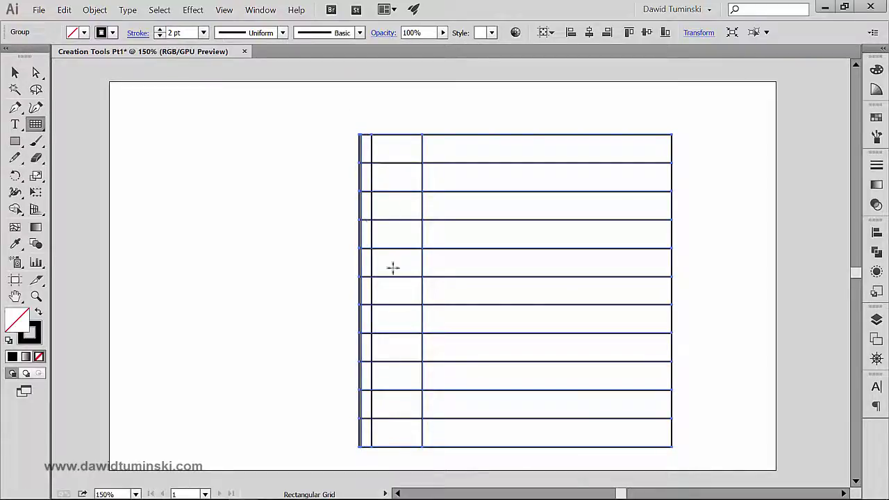
Delete the skewed grid and create one with 10 horizontal and 1 vertical divider, placed up-left.
key("Delete")
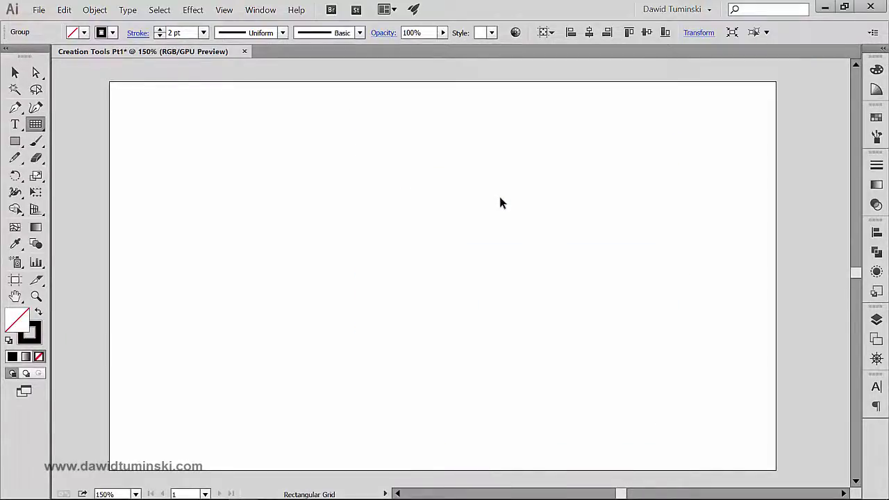
left_click(400, 176)
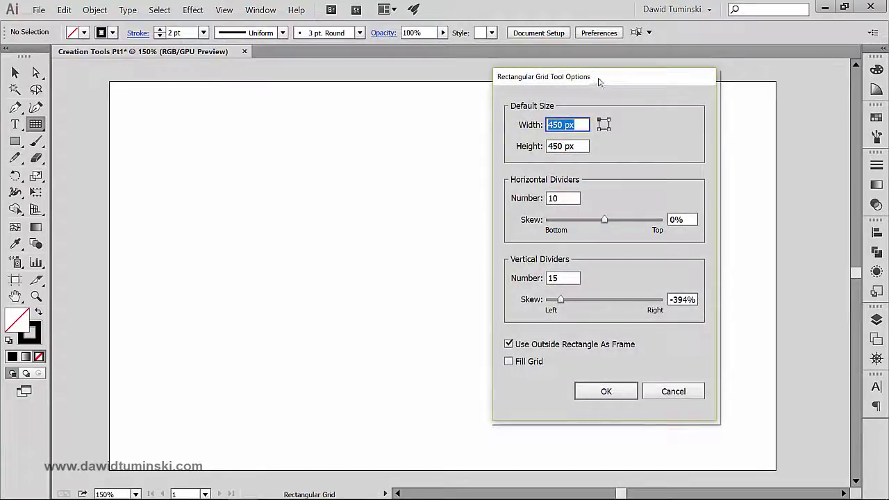
double_click(563, 278)
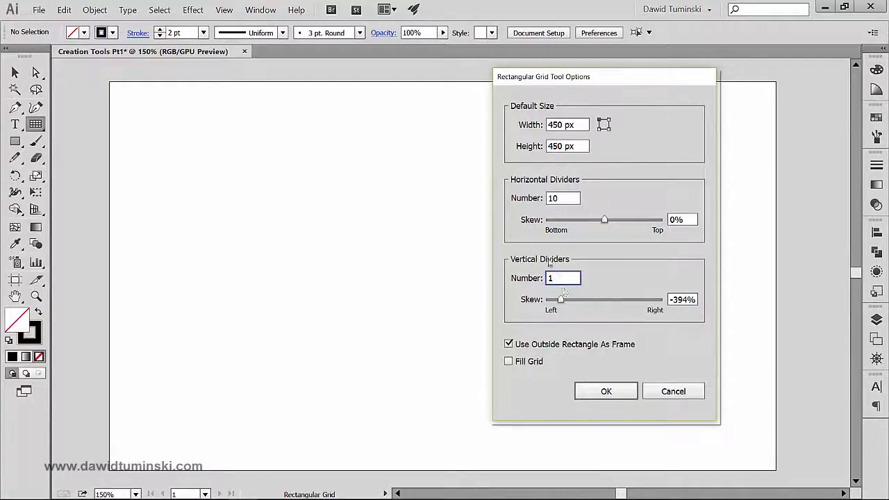
left_click(591, 393)
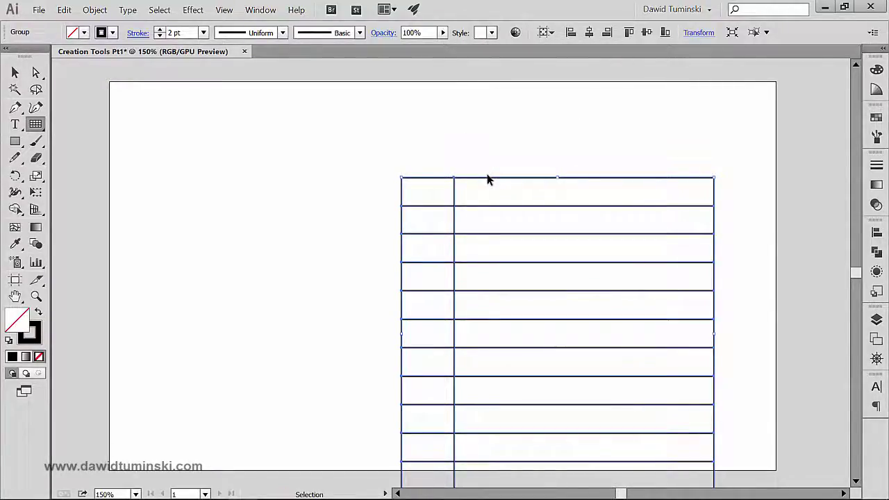
left_click_drag(484, 178, 386, 109)
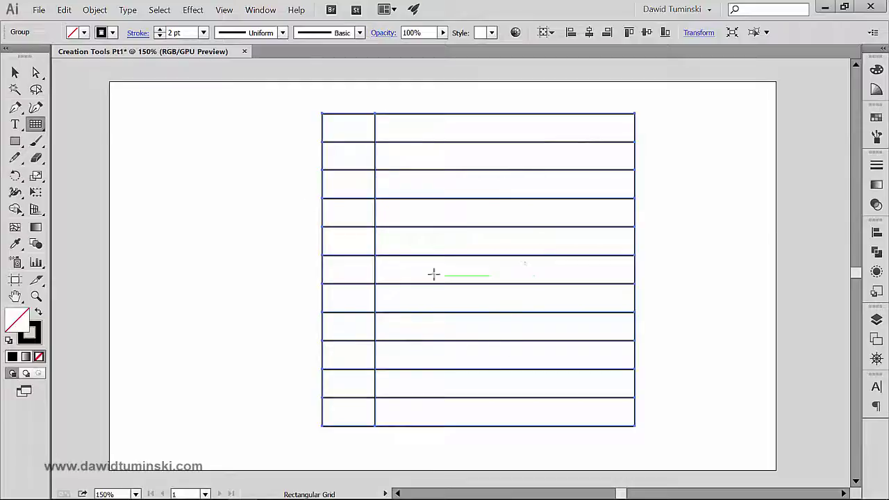
Nudge the grid slightly left and ungroup it into separate lines with Ctrl+Shift+G.
left_click(15, 72)
left_click(398, 98)
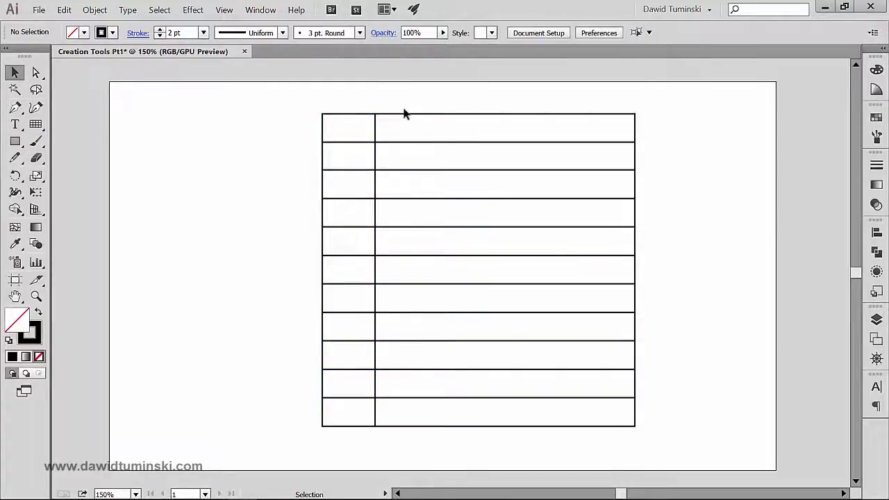
left_click(402, 113)
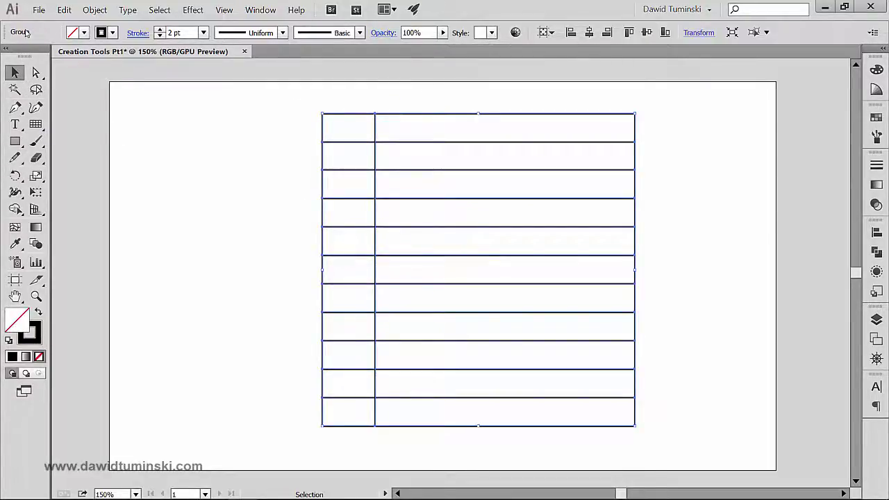
left_click_drag(428, 119, 397, 125)
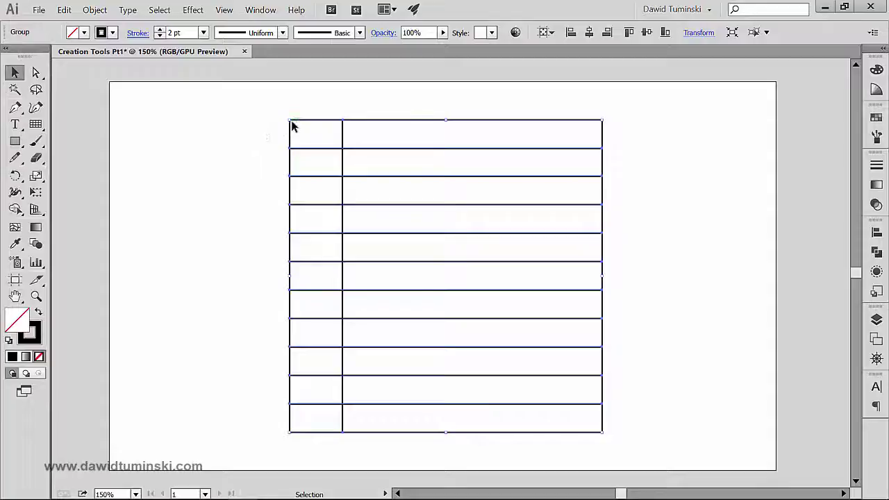
key("ctrl+shift+g")
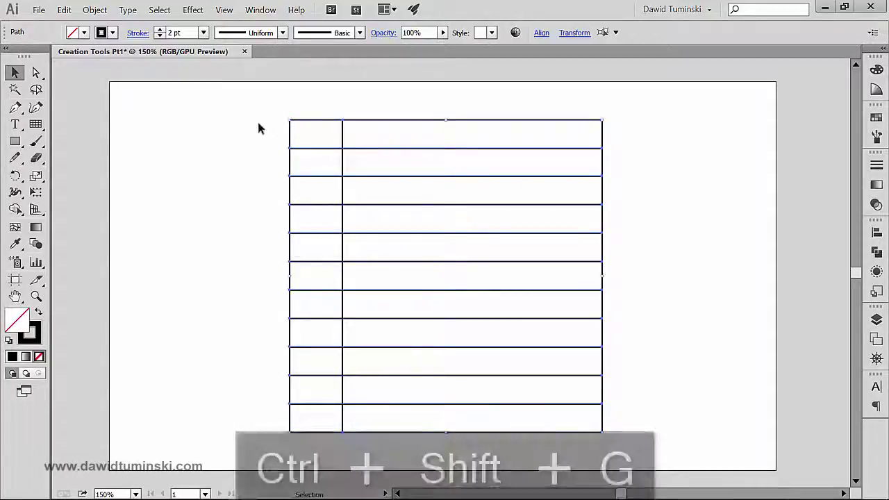
left_click(245, 134)
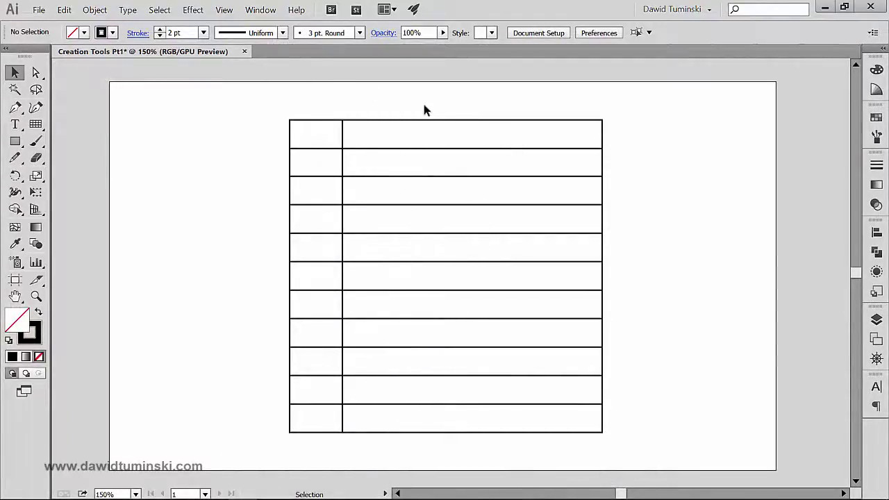
left_click_drag(426, 125, 651, 114)
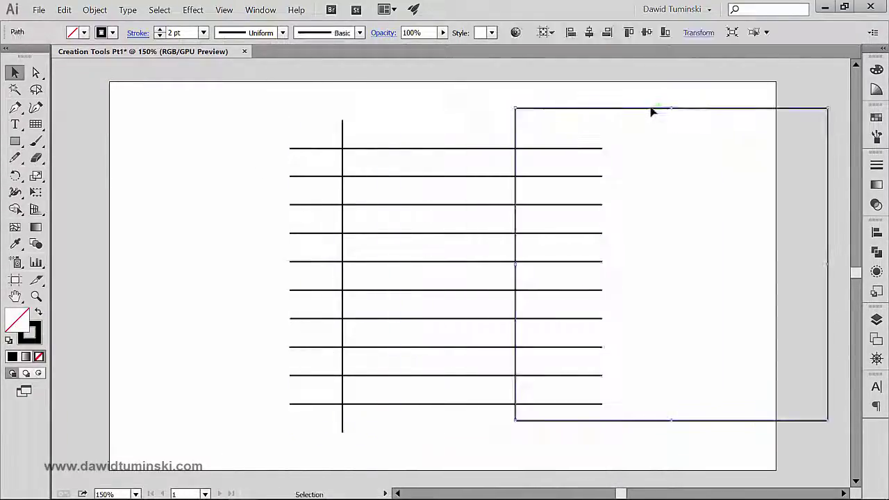
left_click_drag(344, 125, 314, 131)
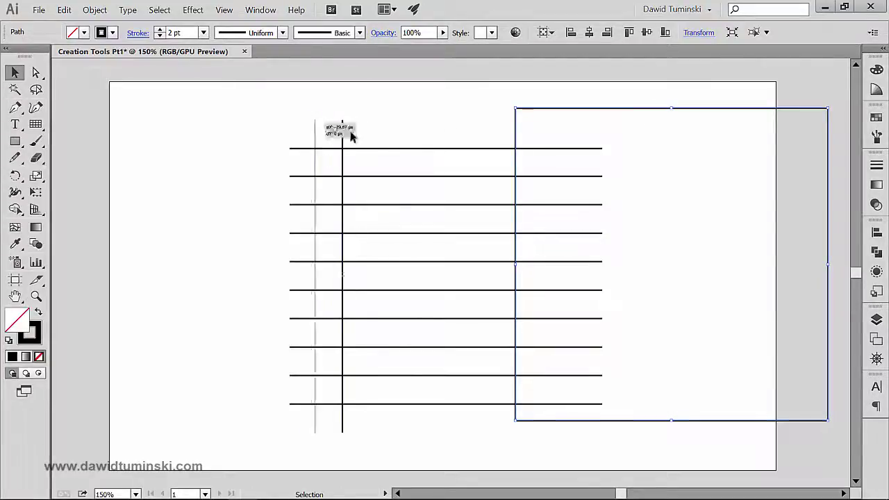
key("ctrl+z")
key("ctrl+z")
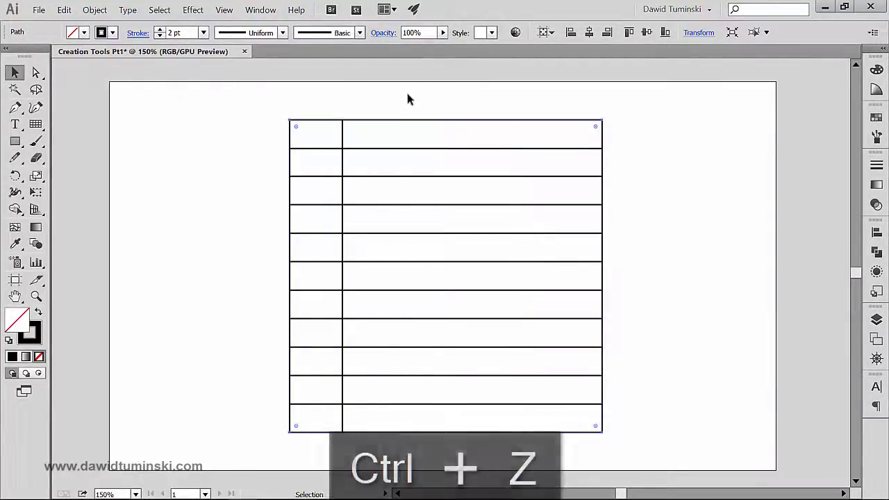
left_click(408, 89)
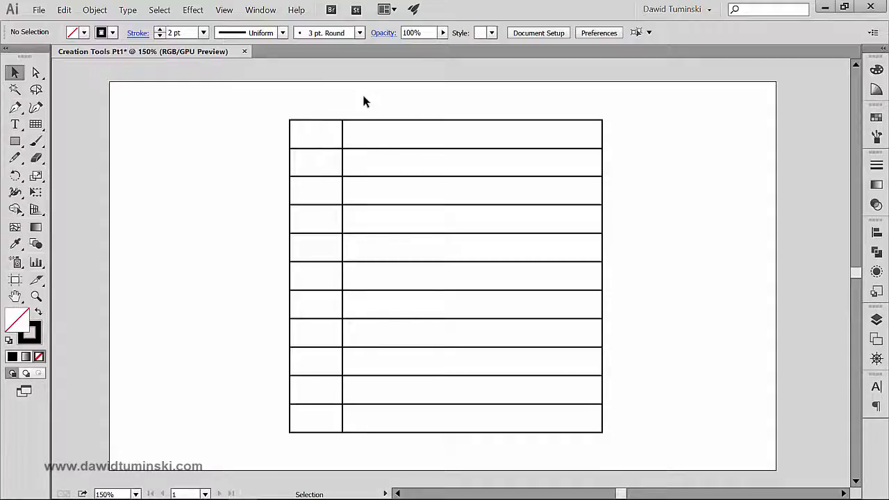
Marquee-select all the grid's lines, group them with Ctrl+G, and open the Window menu.
left_click_drag(302, 103, 643, 443)
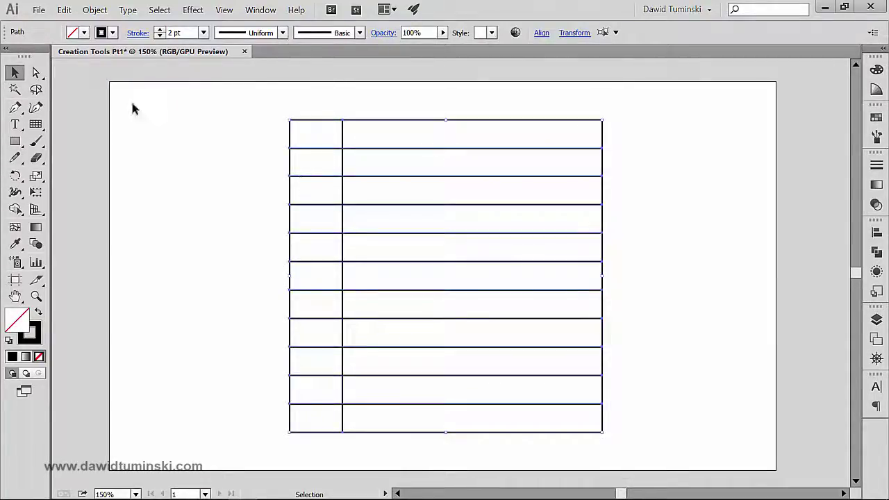
key("ctrl+g")
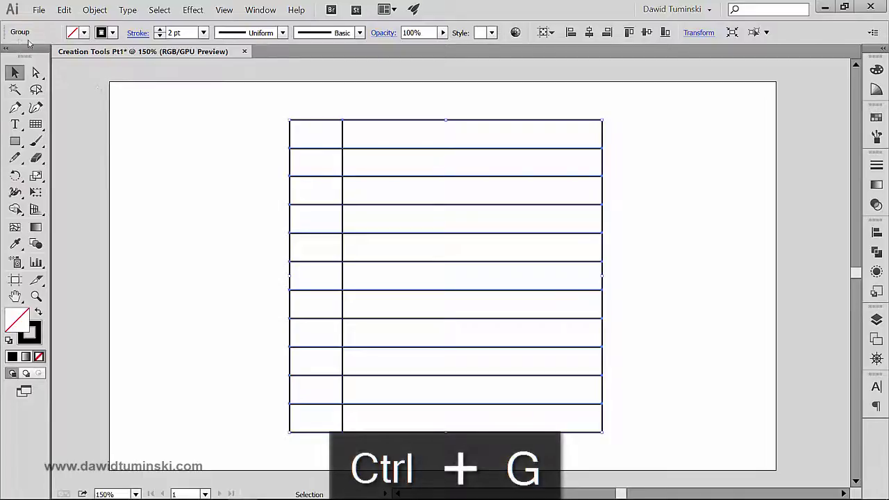
left_click(443, 114)
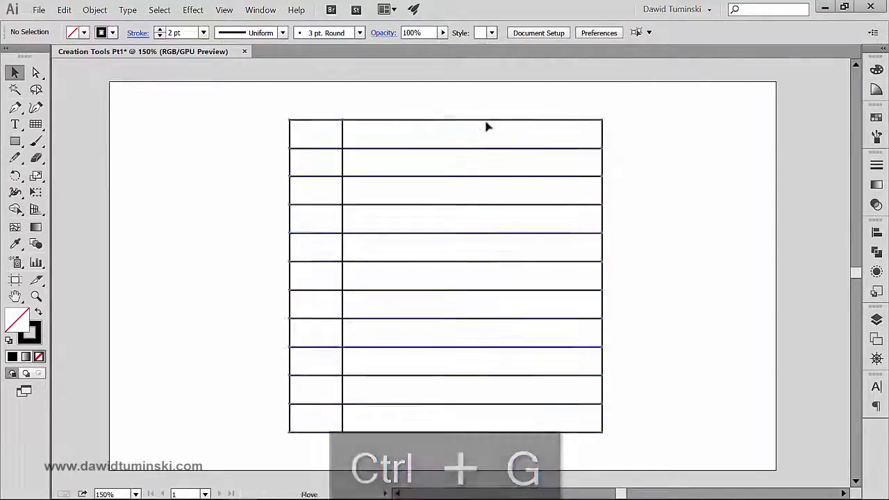
key("ctrl+z")
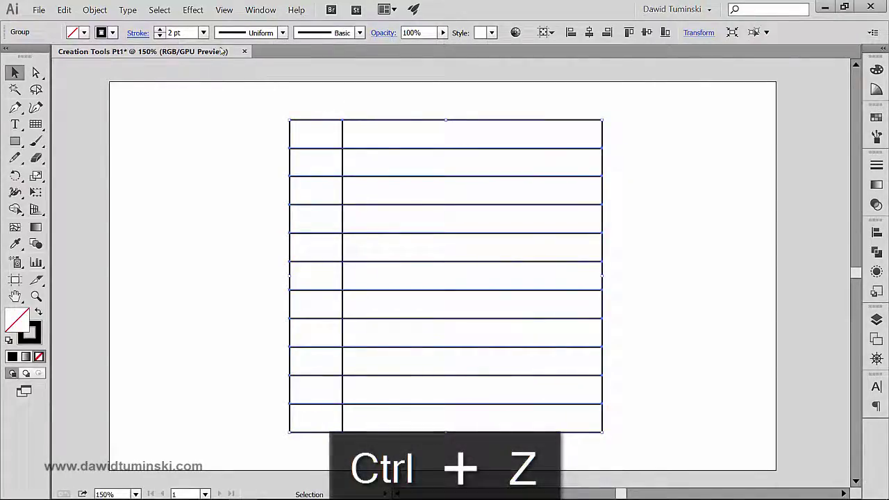
left_click(260, 10)
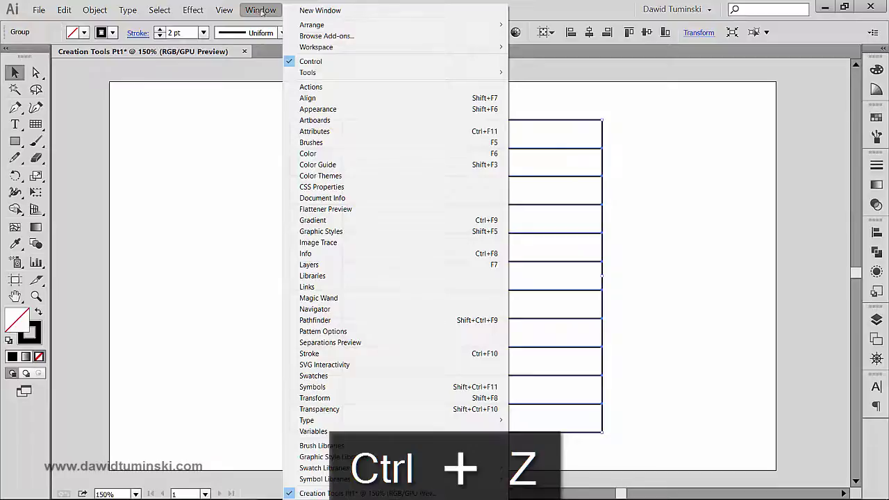
Divide the table artwork where its lines overlap using Pathfinder Divide.
left_click(395, 321)
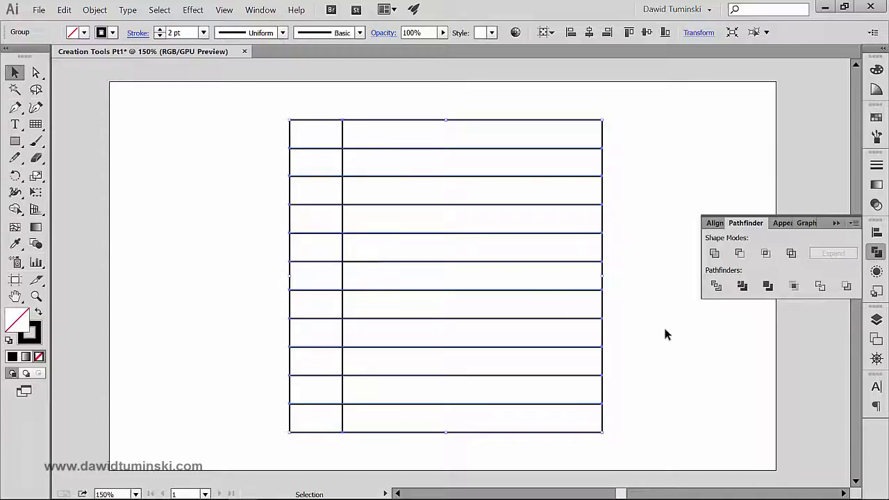
left_click(717, 291)
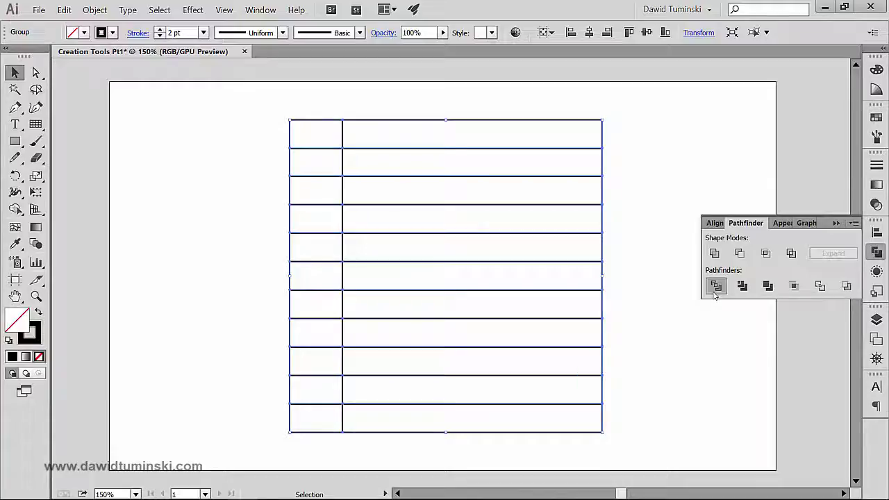
left_click(659, 178)
Shift the divided table slightly right and ungroup its pieces.
left_click_drag(603, 135, 625, 132)
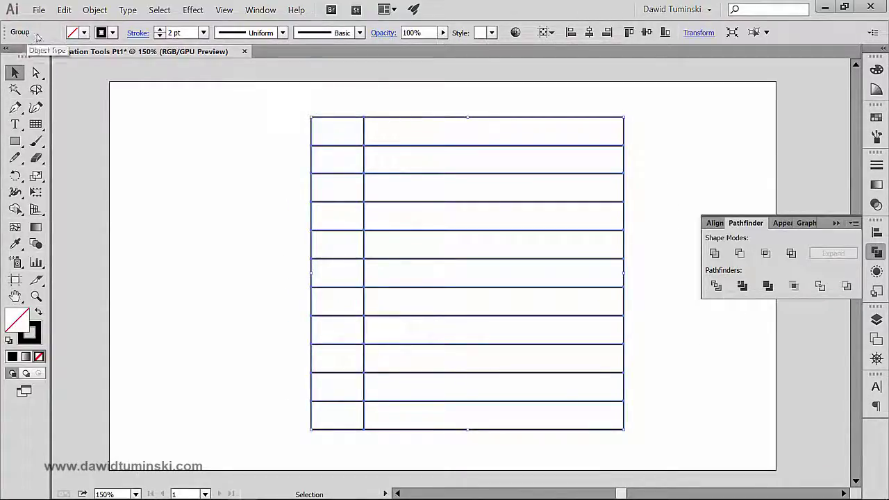
key("ctrl+shift+g")
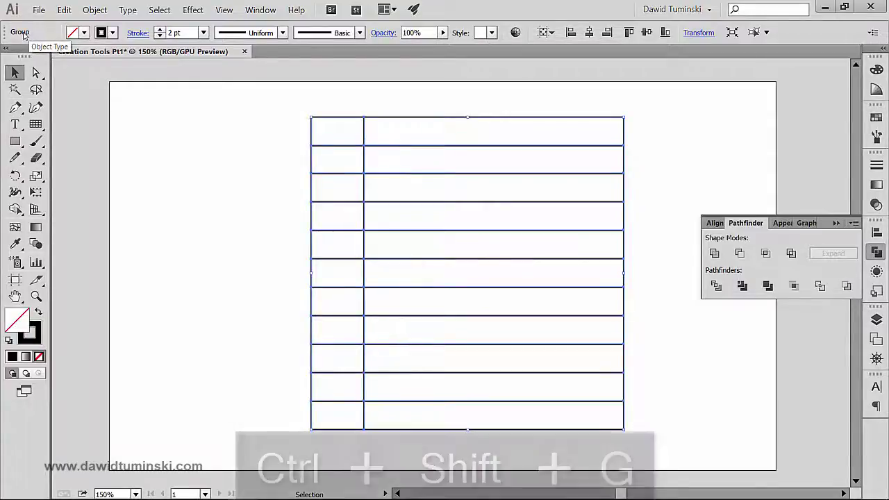
left_click(159, 166)
Pull out a cell and undo, then select the whole table and undo until it disappears.
left_click_drag(348, 122, 233, 107)
key("ctrl+z")
key("ctrl+z")
key("ctrl+z")
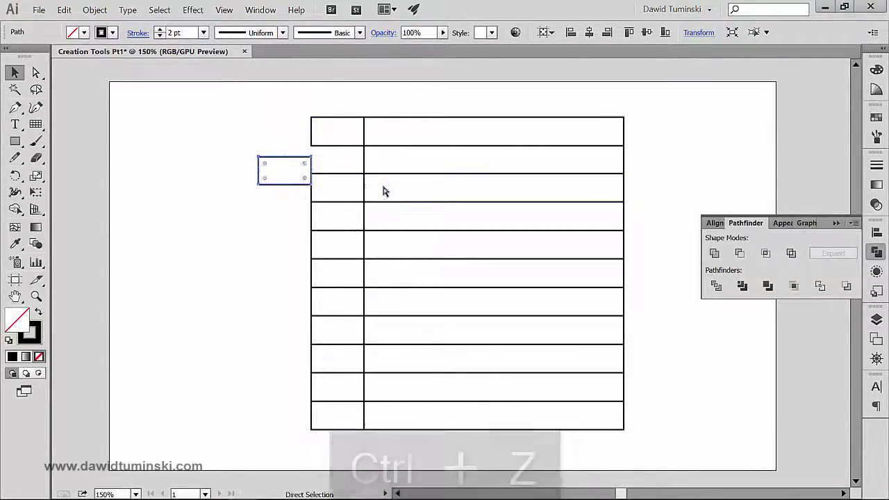
key("ctrl+z")
left_click(262, 113)
left_click_drag(262, 112, 634, 422)
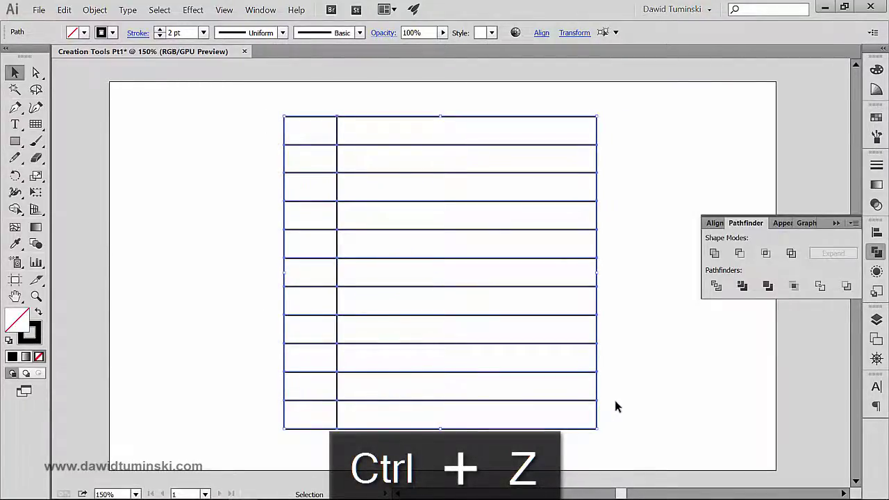
key("ctrl+z")
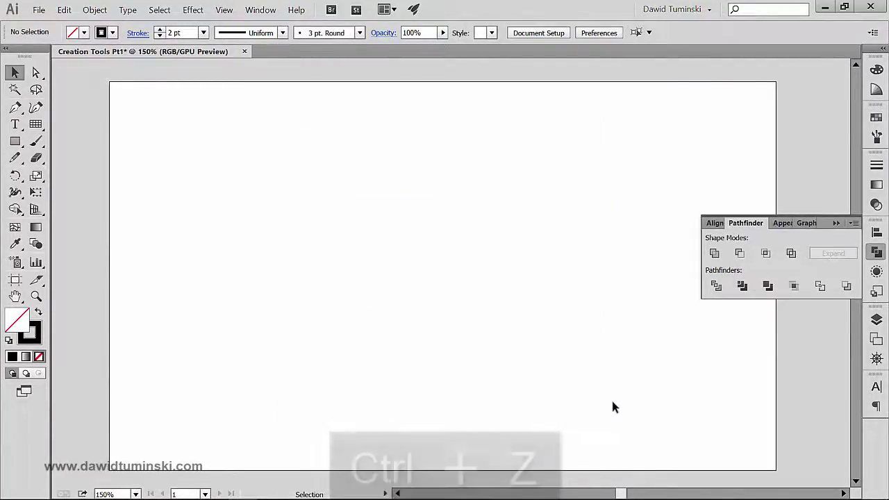
Draw a 14-row rectangular grid with arrow-key divider changes, then bring up the grid options.
left_click(36, 125)
left_click_drag(309, 190, 611, 423)
key("Up")
key("Up")
key("Up")
key("Up")
key("Left")
key("Right")
key("Right")
key("c")
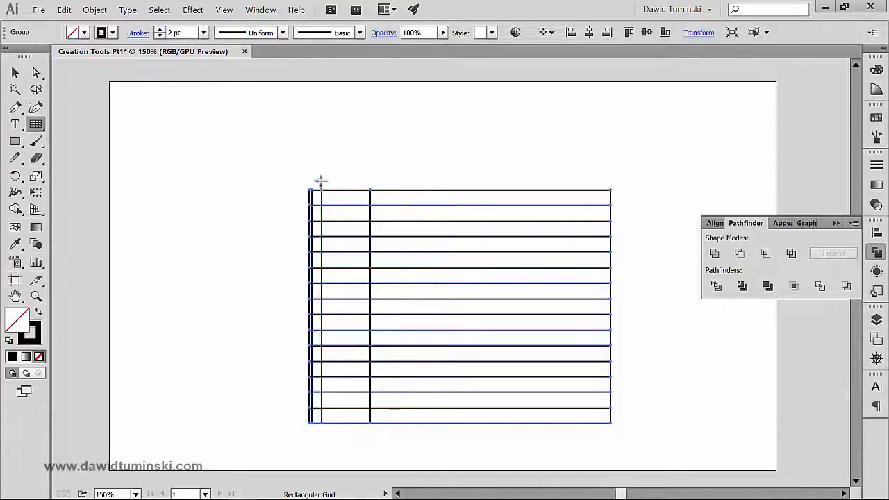
left_click(317, 121)
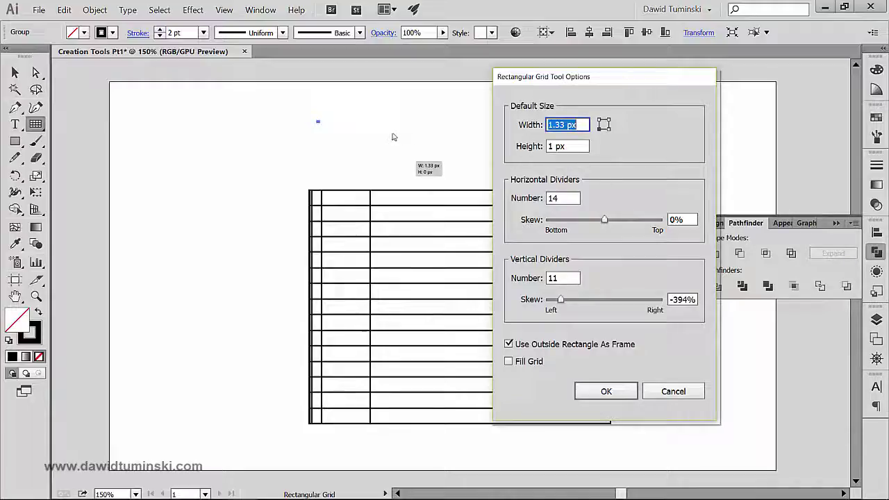
Create a grid with 0% vertical skew, 10 by 10 dividers, width 300 and height 200.
left_click(606, 300)
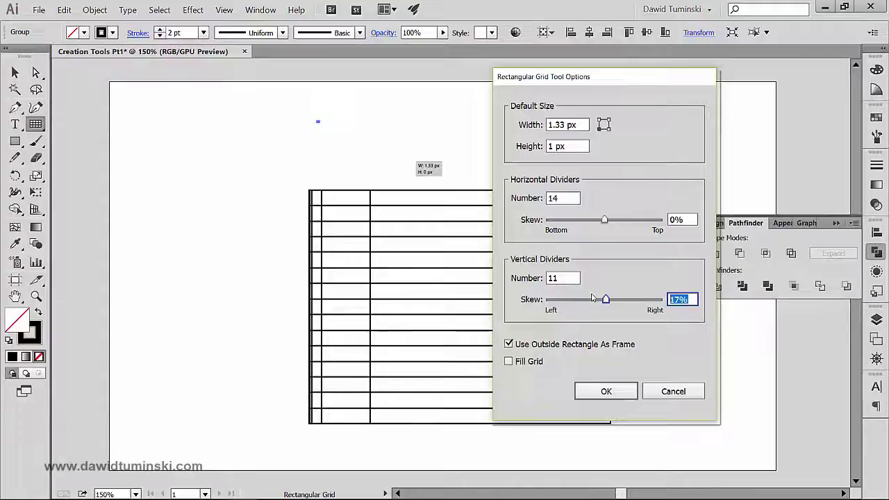
type("0")
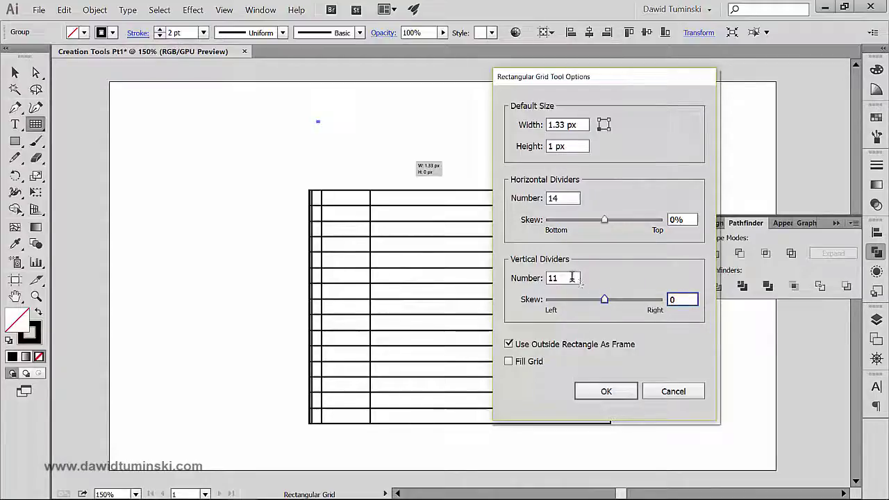
double_click(571, 278)
type("10")
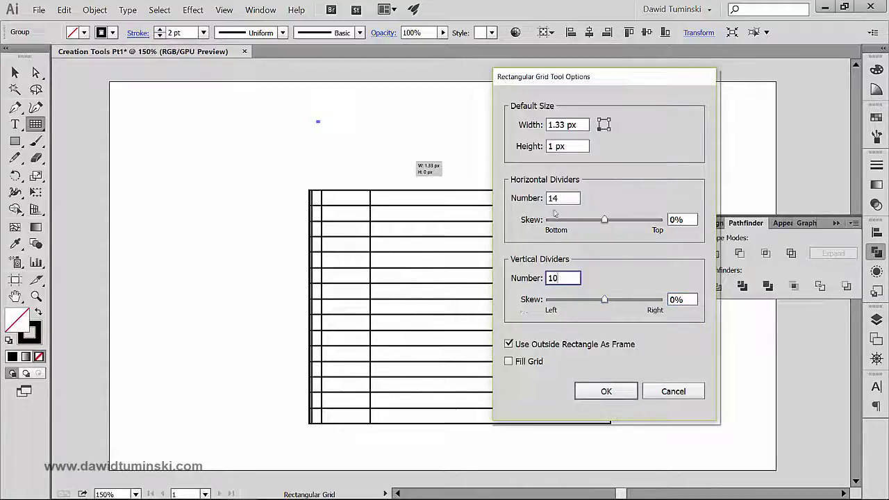
key("shift+Tab")
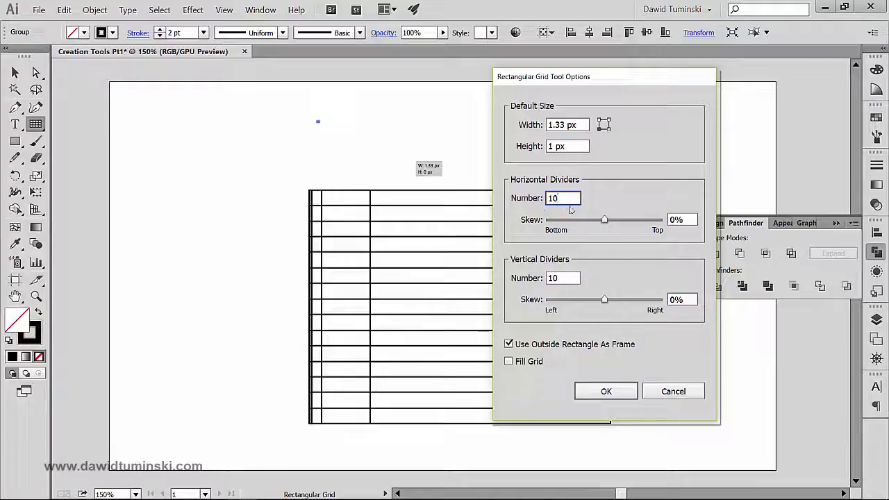
triple_click(583, 125)
type("300")
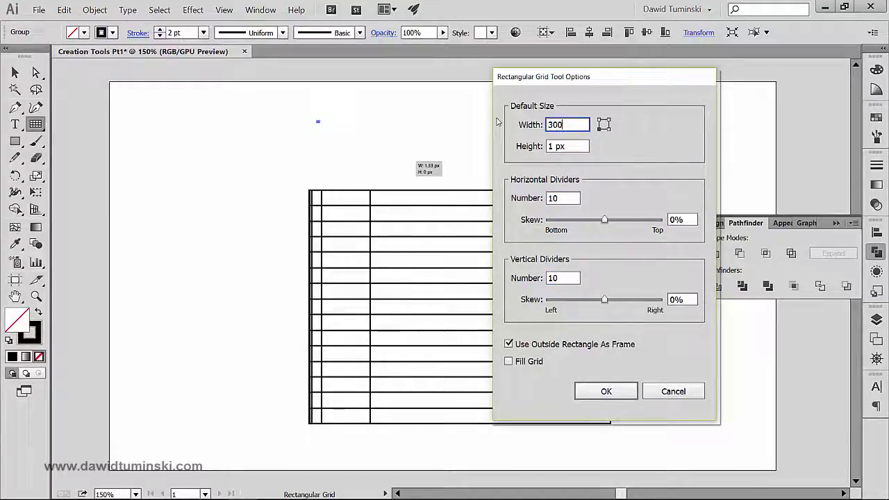
key("Tab")
type("200")
key("Return")
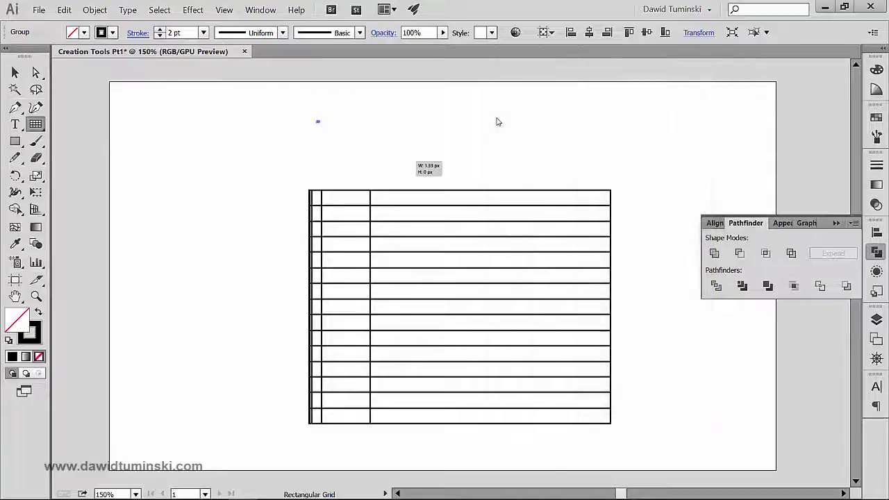
Delete the old 14-row grid and stray point, then centre the 10×10 grid on the artboard.
left_click_drag(268, 115, 361, 258)
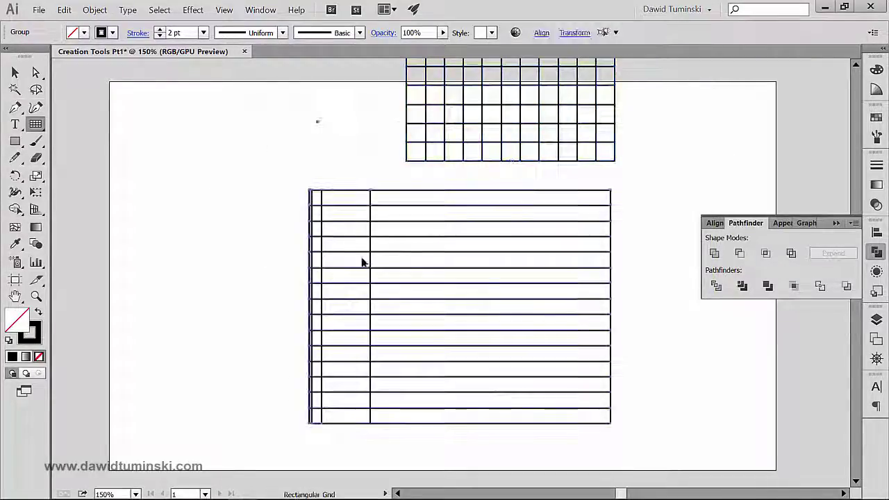
key("Delete")
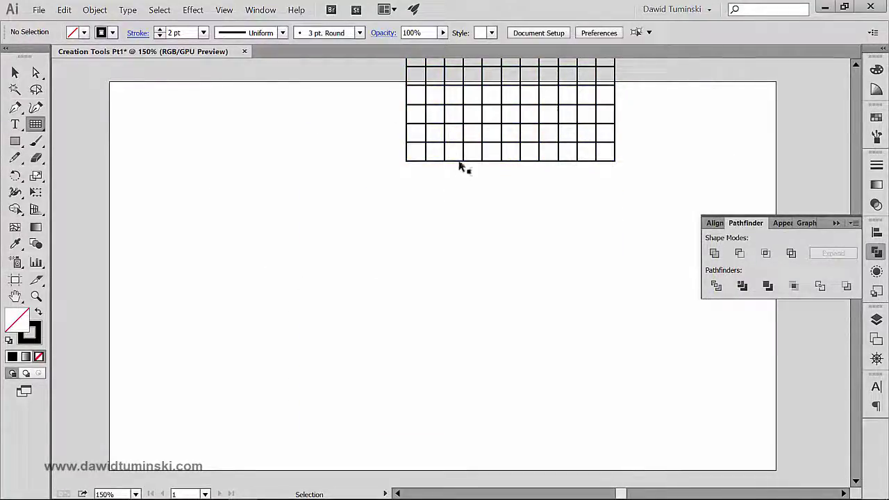
left_click_drag(459, 164, 403, 361)
left_click(208, 298, "ctrl")
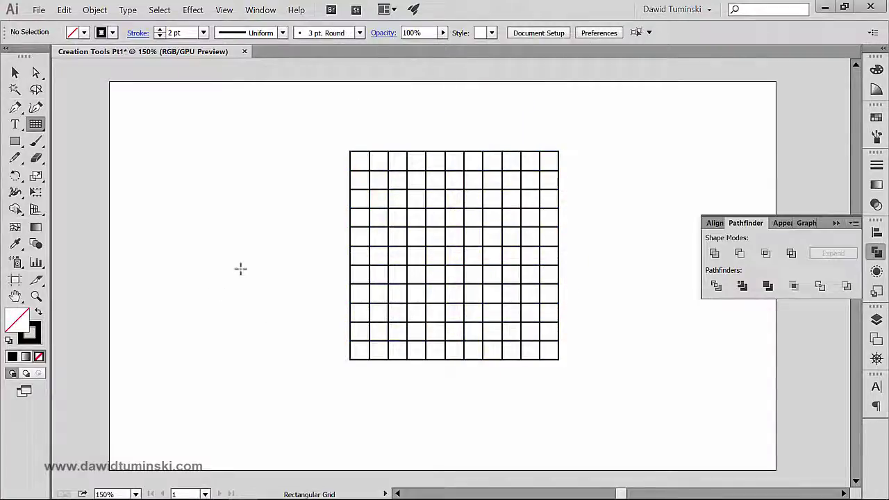